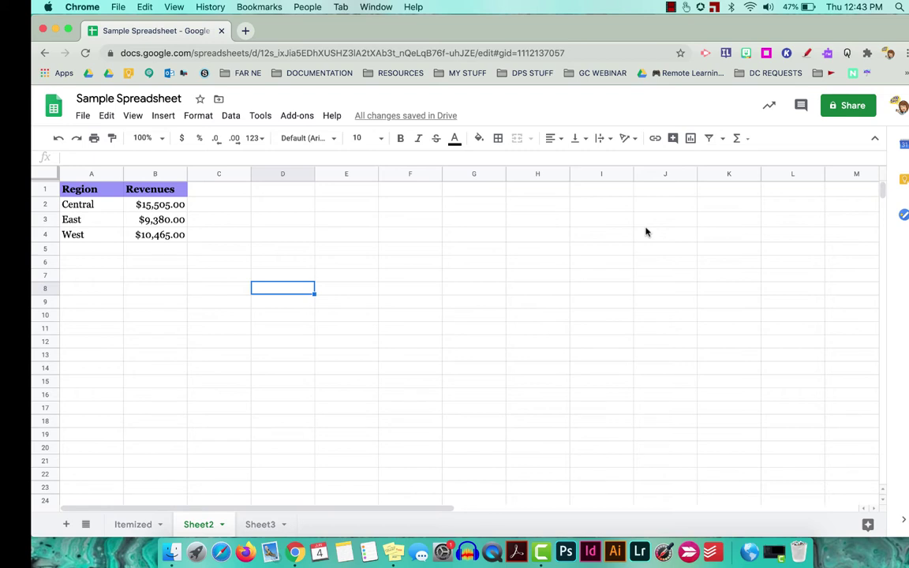
# - Chart the Region and Revenues data (A1:B4) as a column chart, shrink it and place it beside the table
pyautogui.click(116, 191)
pyautogui.moveTo(116, 191); pyautogui.dragTo(157, 237)
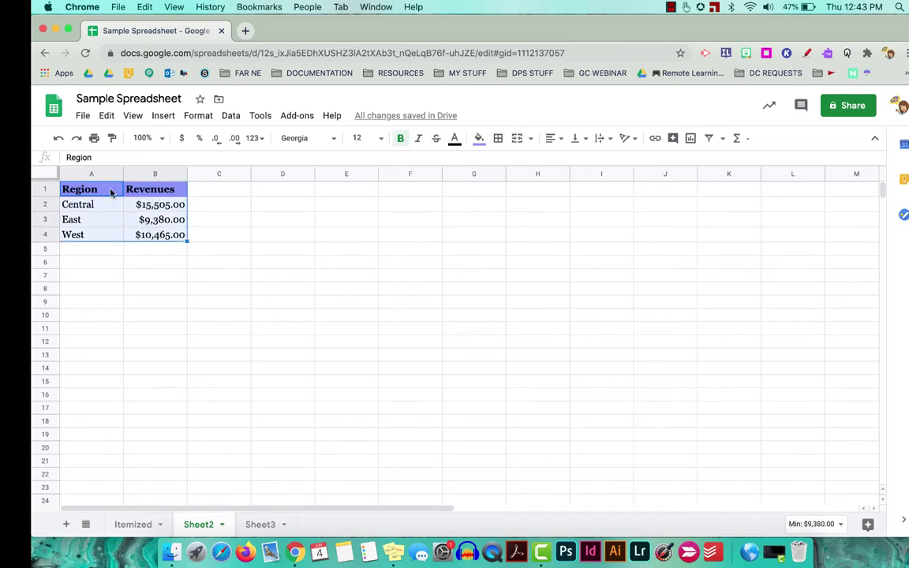
pyautogui.click(163, 116)
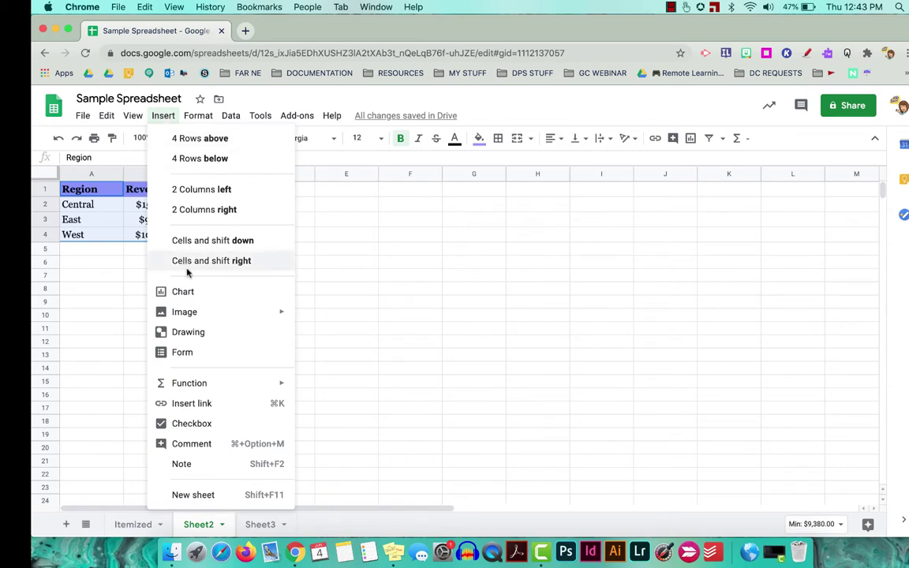
pyautogui.click(190, 293)
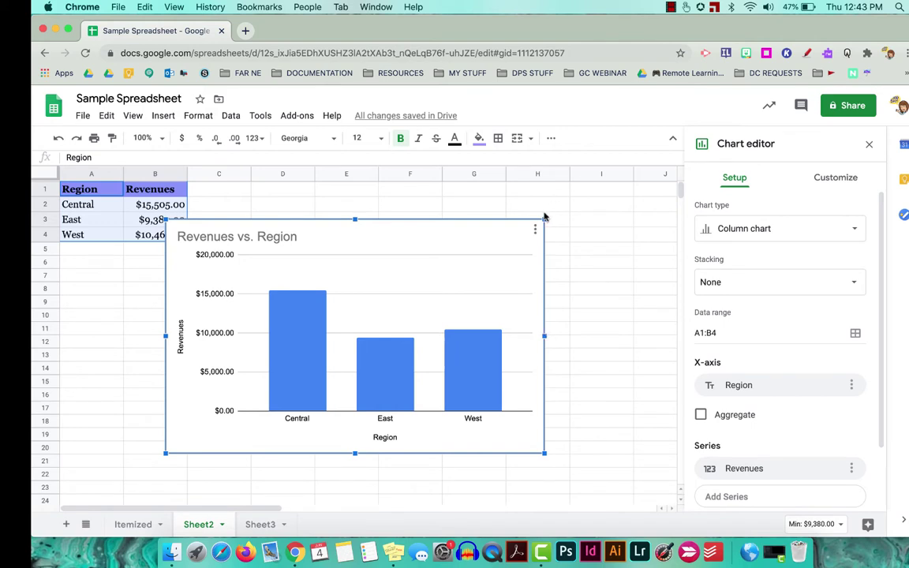
pyautogui.moveTo(543, 220); pyautogui.dragTo(471, 266)
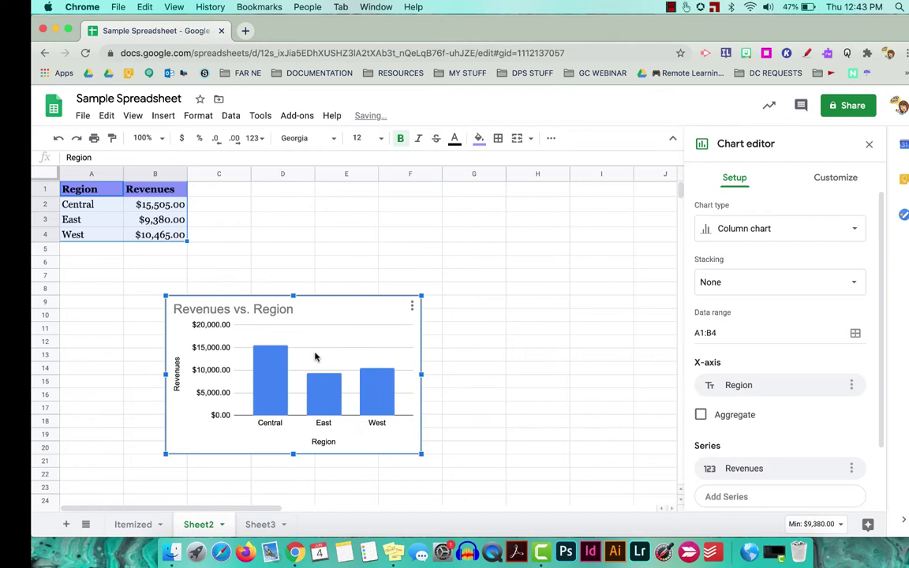
pyautogui.moveTo(323, 341); pyautogui.dragTo(353, 237)
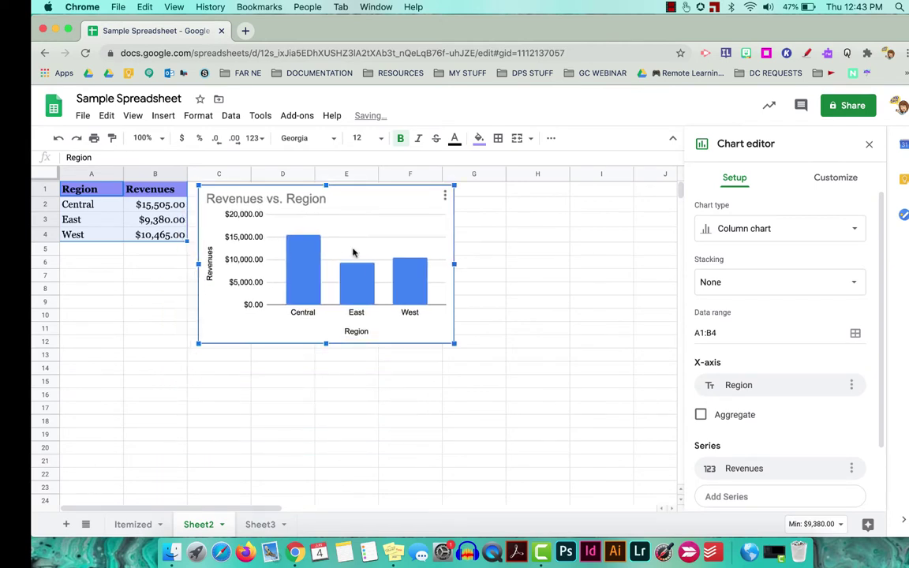
pyautogui.click(345, 399)
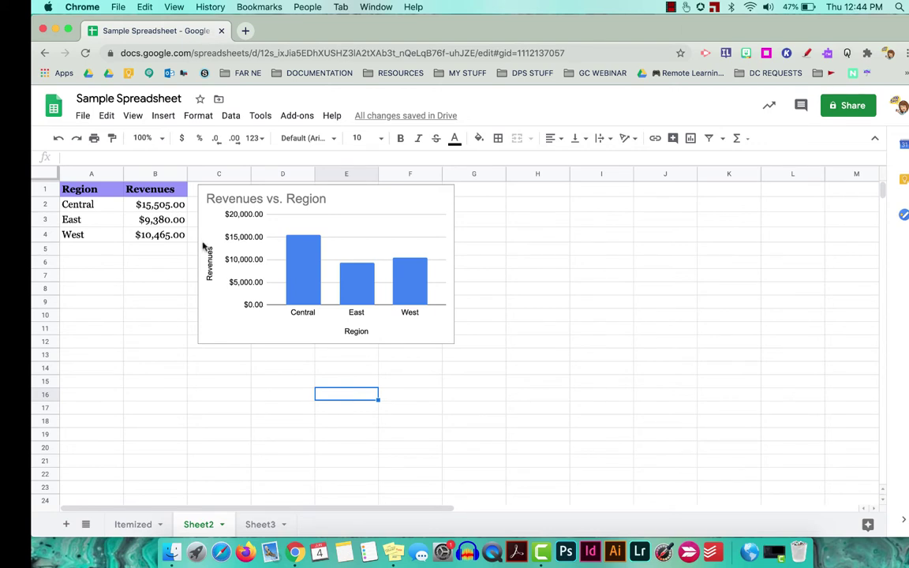
# - Chart A1:B4 again as a pie chart, shrink it and place it right of the column chart
pyautogui.moveTo(91, 190); pyautogui.dragTo(146, 235)
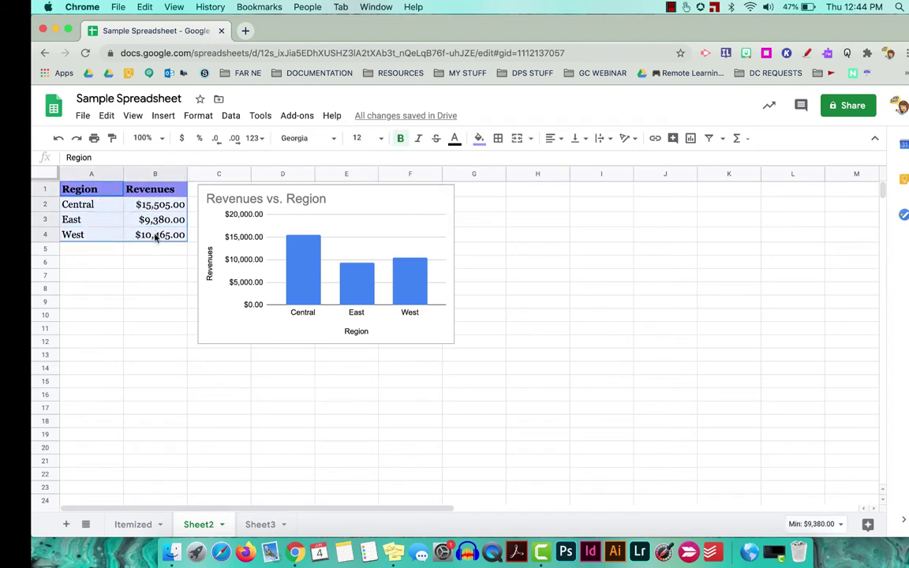
pyautogui.click(163, 116)
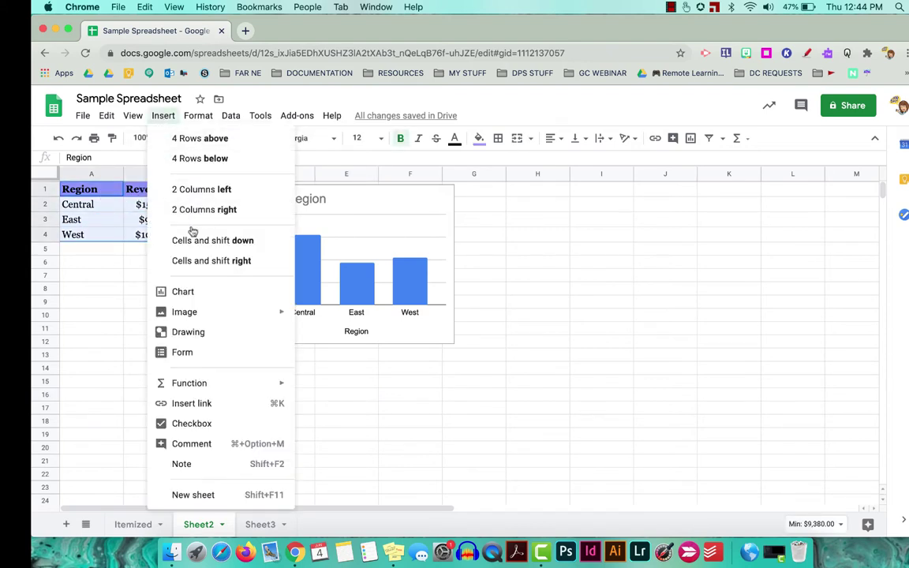
pyautogui.click(187, 292)
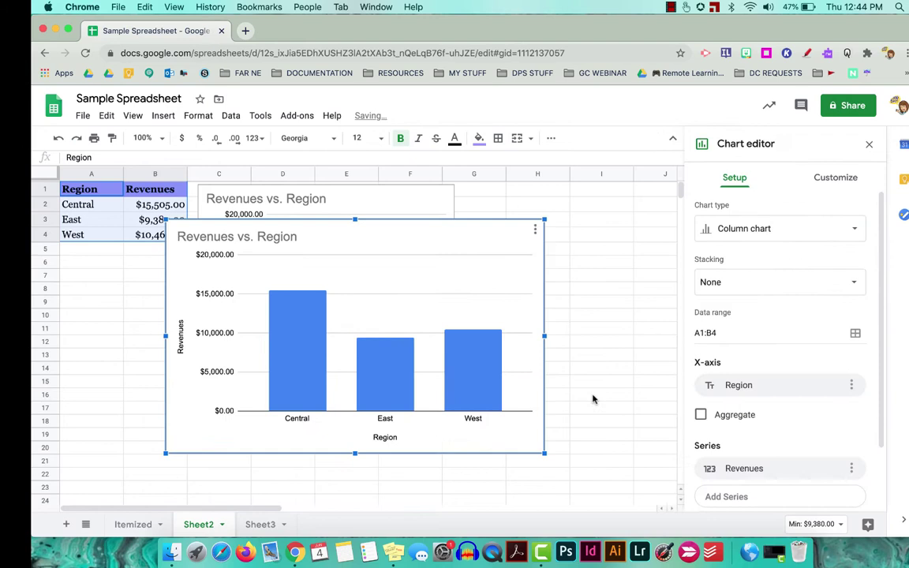
pyautogui.click(856, 231)
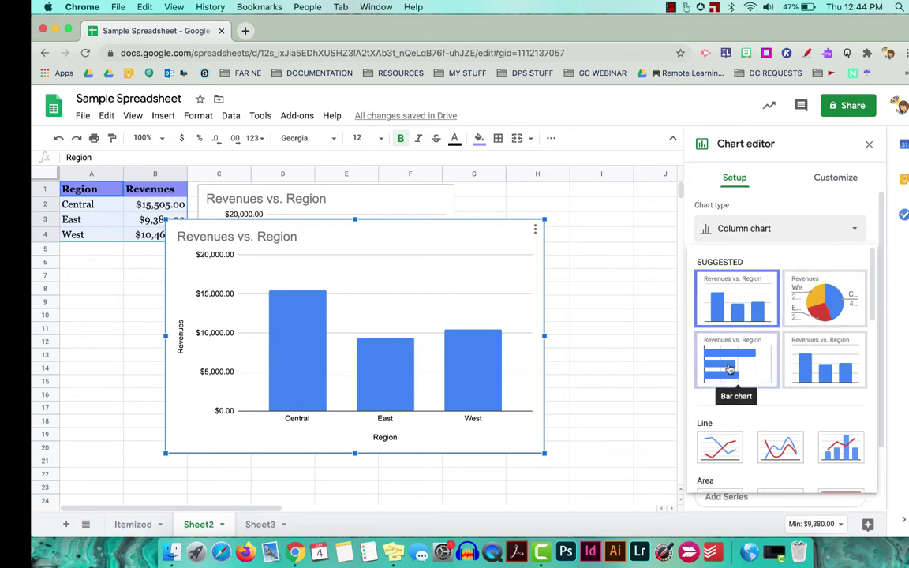
pyautogui.click(819, 286)
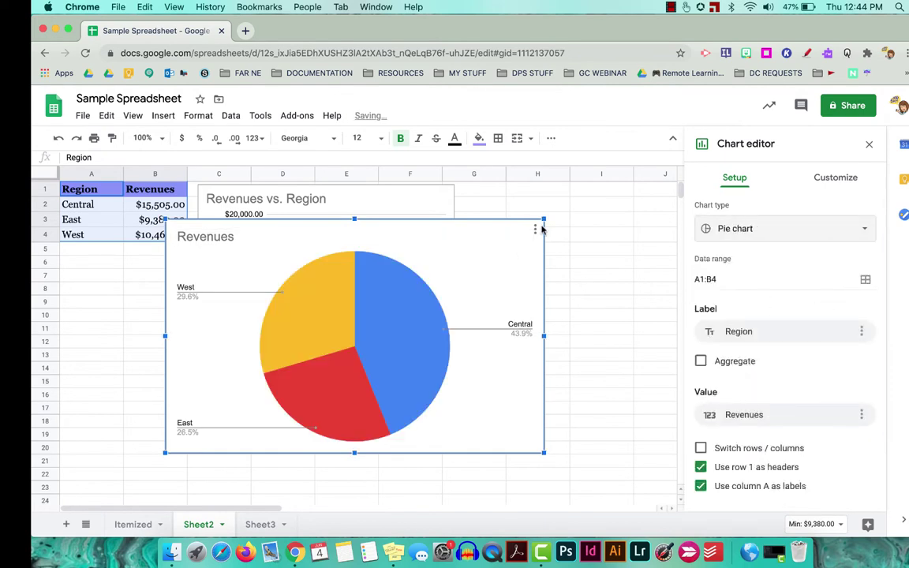
pyautogui.moveTo(544, 220); pyautogui.dragTo(381, 320)
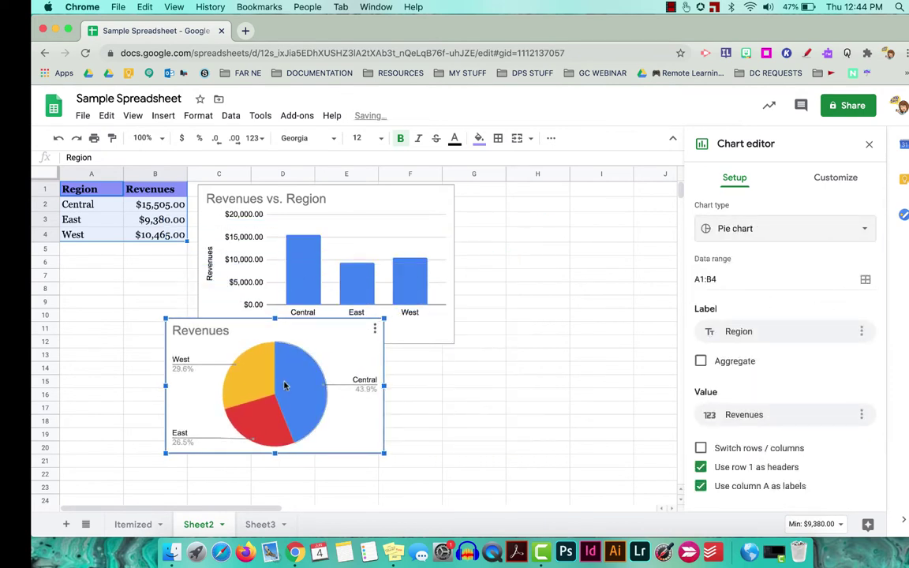
pyautogui.moveTo(291, 384); pyautogui.dragTo(586, 250)
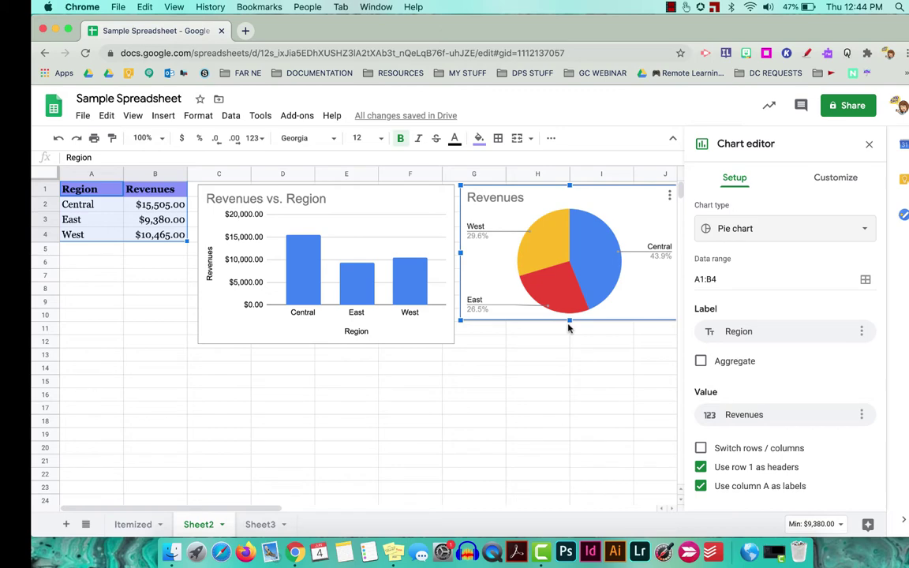
pyautogui.click(869, 144)
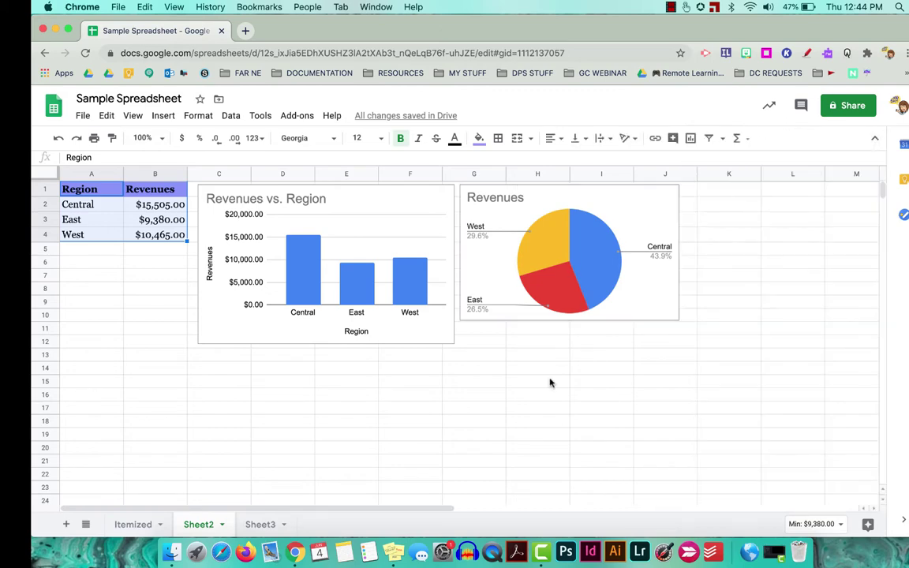
# - Switch to the Sheet3 order table
pyautogui.click(262, 526)
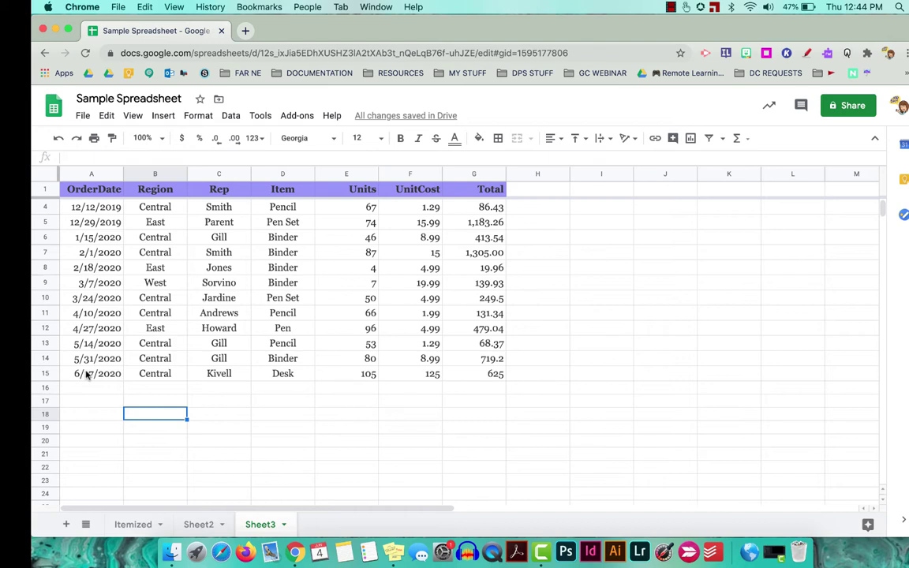
# - Chart the OrderDate and Units columns (A and E) as a line chart, shrink it and move it beside the data
pyautogui.click(91, 174)
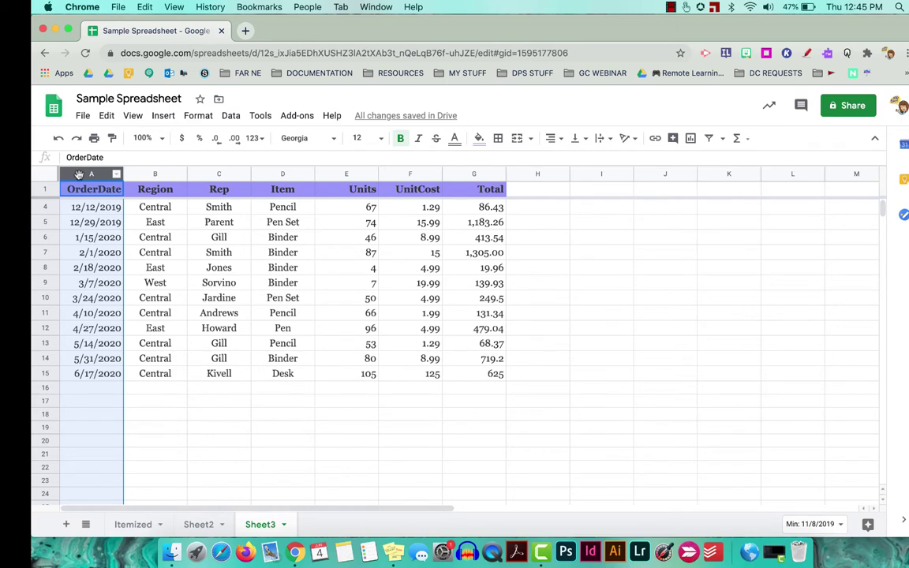
pyautogui.keyDown('super'); pyautogui.click(333, 174); pyautogui.keyUp('super')
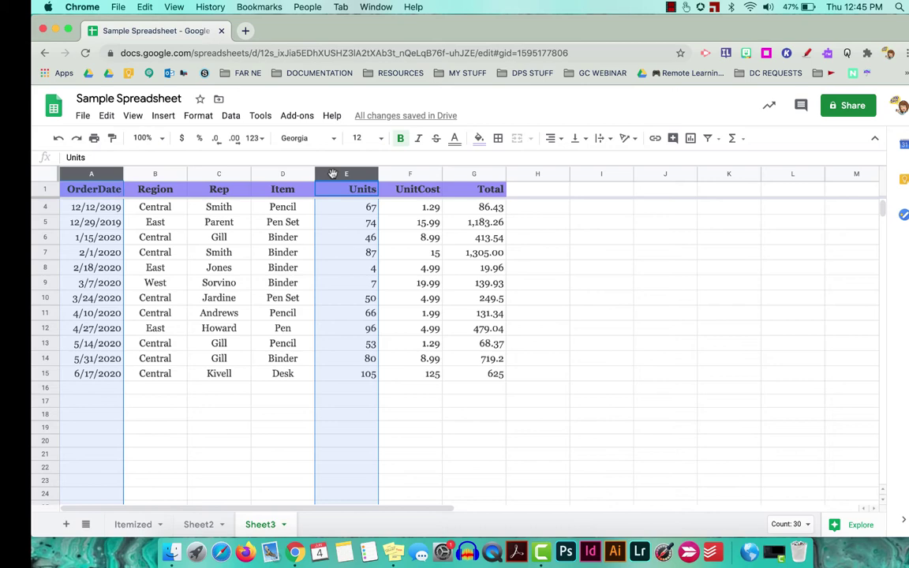
pyautogui.click(160, 116)
pyautogui.click(180, 190)
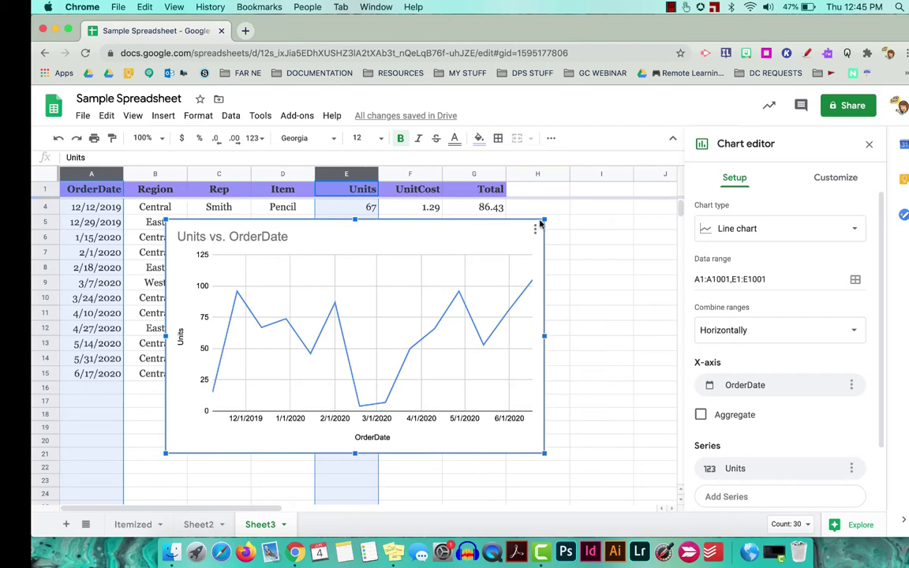
pyautogui.moveTo(545, 219); pyautogui.dragTo(446, 278)
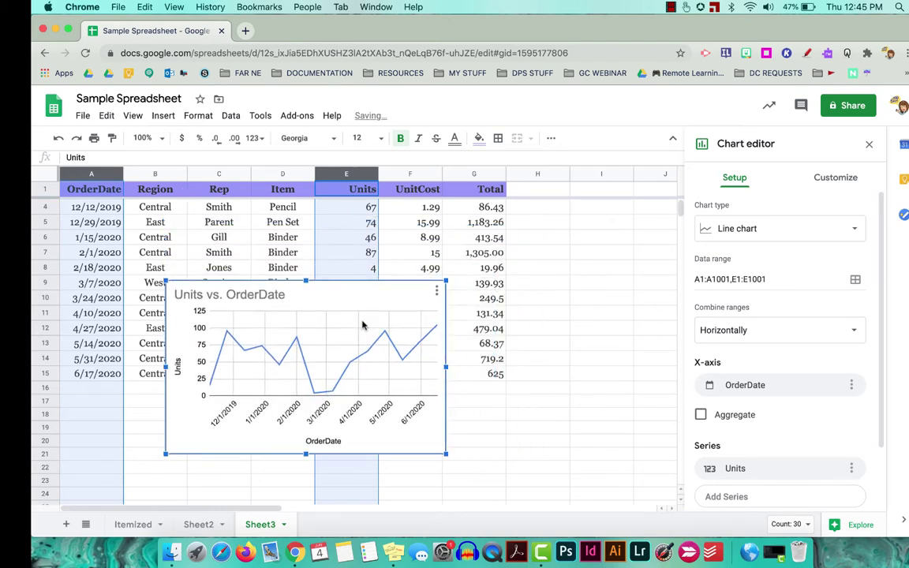
pyautogui.moveTo(366, 324); pyautogui.dragTo(675, 241)
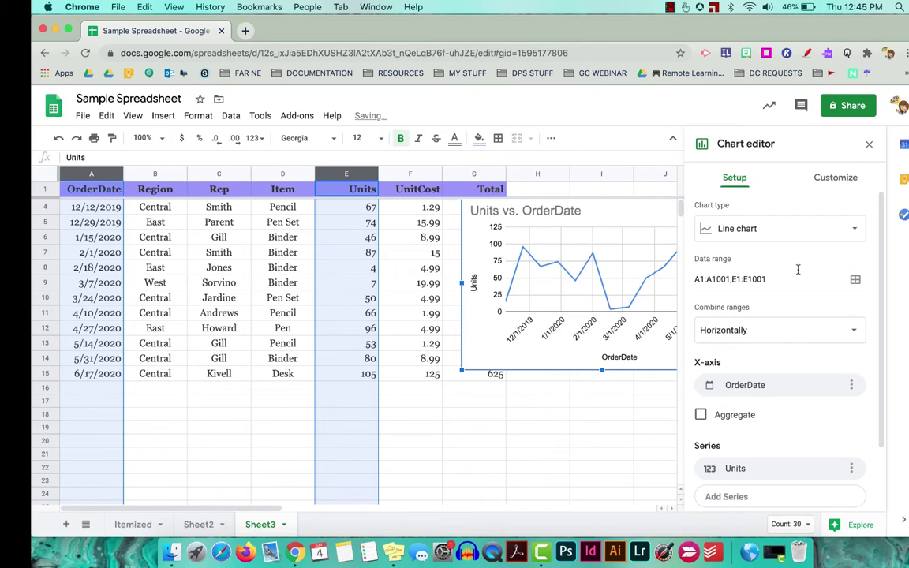
# - Look over the chart type list and Customize options, close the editor, then select the line chart
pyautogui.click(854, 230)
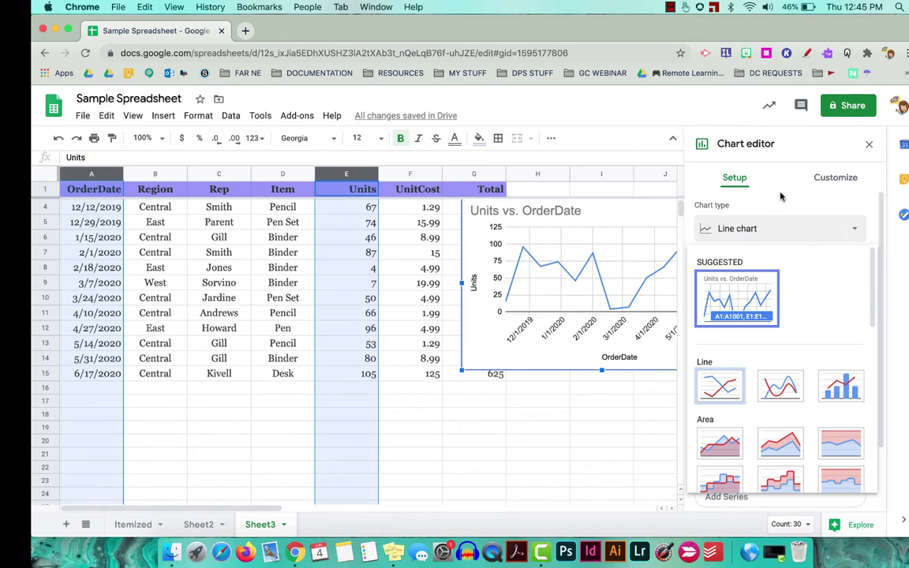
pyautogui.click(838, 178)
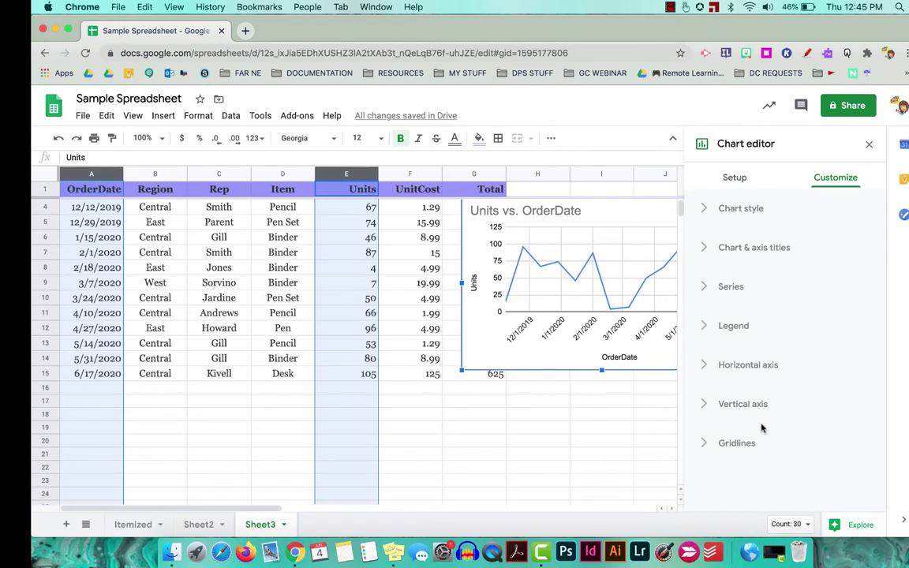
pyautogui.click(595, 432)
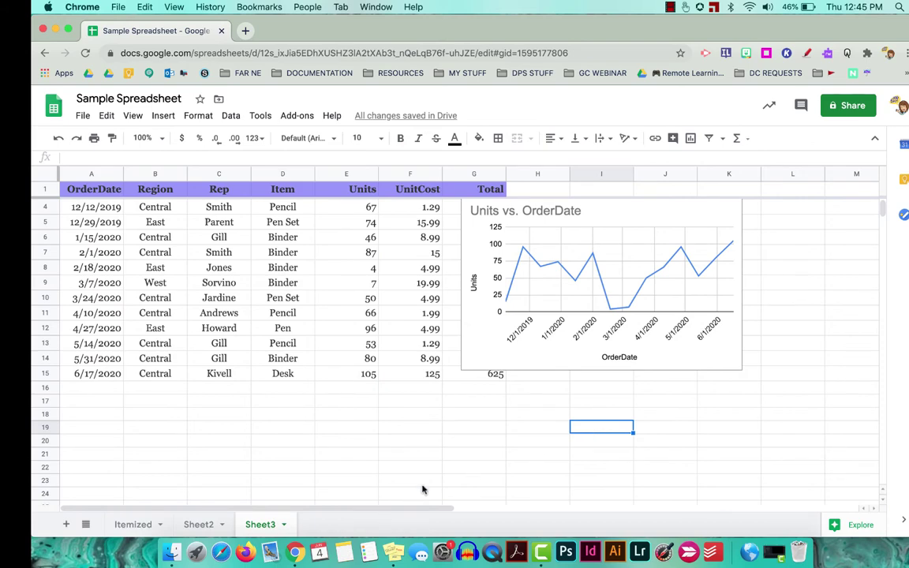
pyautogui.click(610, 287)
# - Delete the selected Units vs. OrderDate line chart
pyautogui.press('Delete')
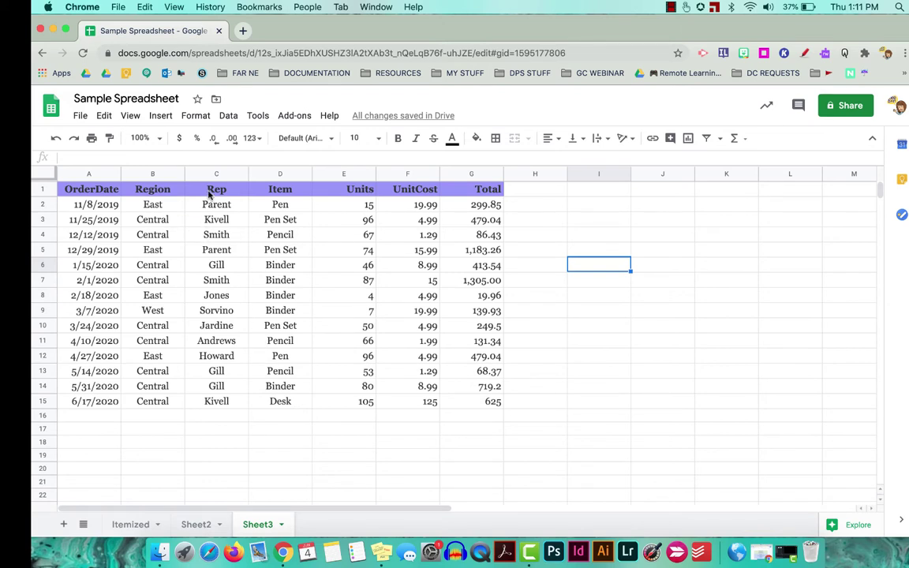
# - Sort Sheet3 by the Rep column (C), A to Z
pyautogui.click(207, 250)
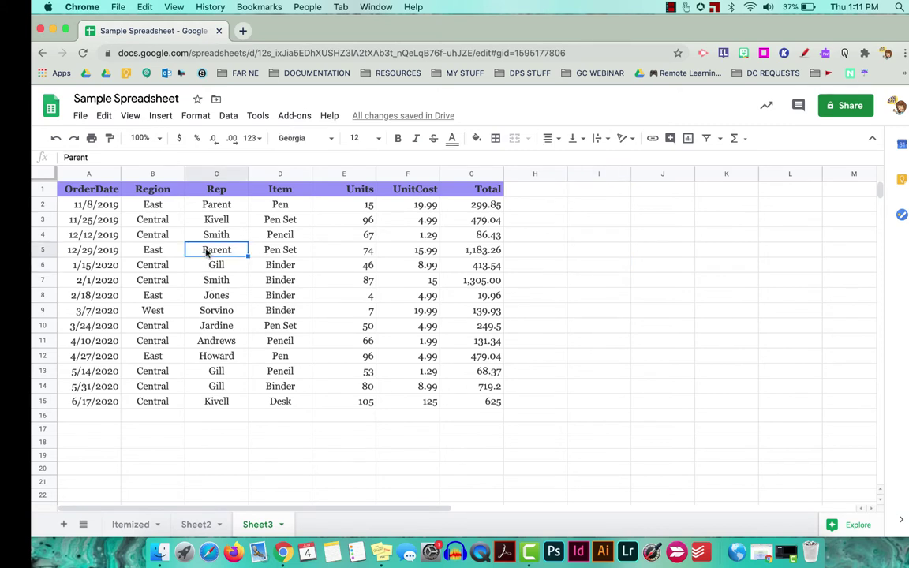
pyautogui.click(228, 116)
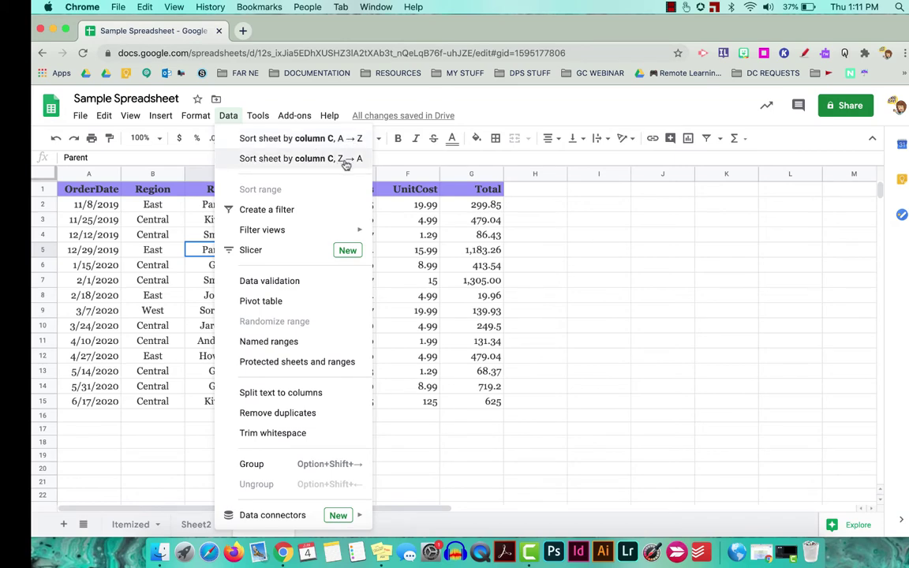
pyautogui.click(310, 139)
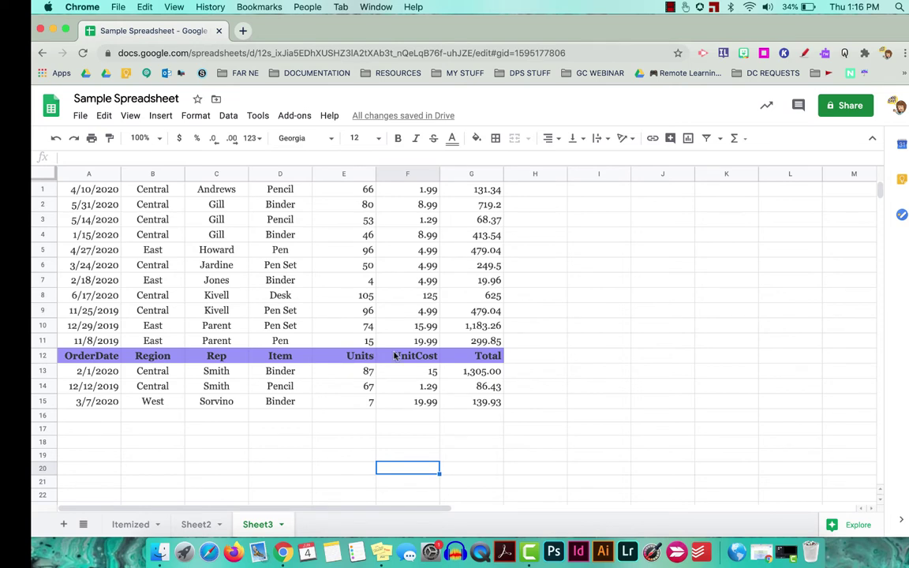
# - Undo the Rep sort so the header returns to row 1, with Units running 105 down to 4
pyautogui.press('super+z')
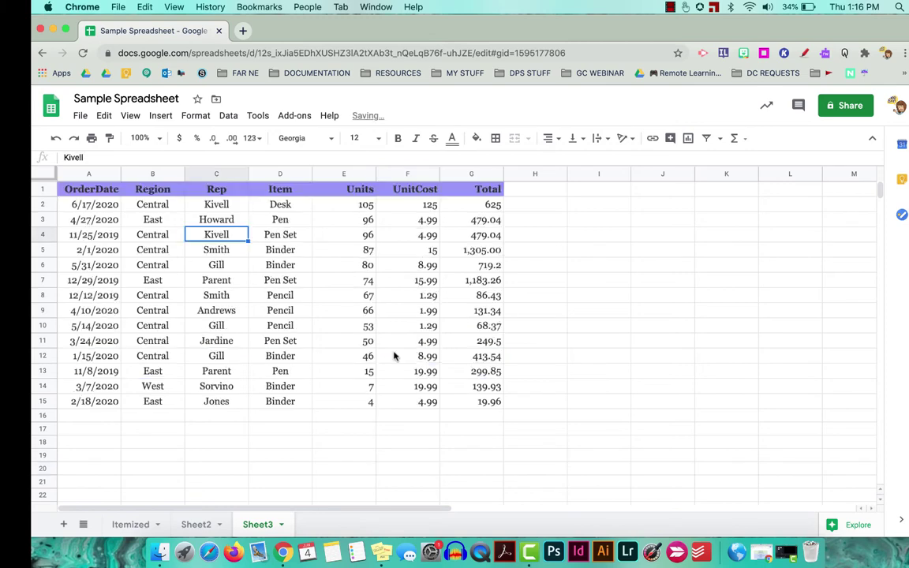
pyautogui.scroll(-5, 306, 332)
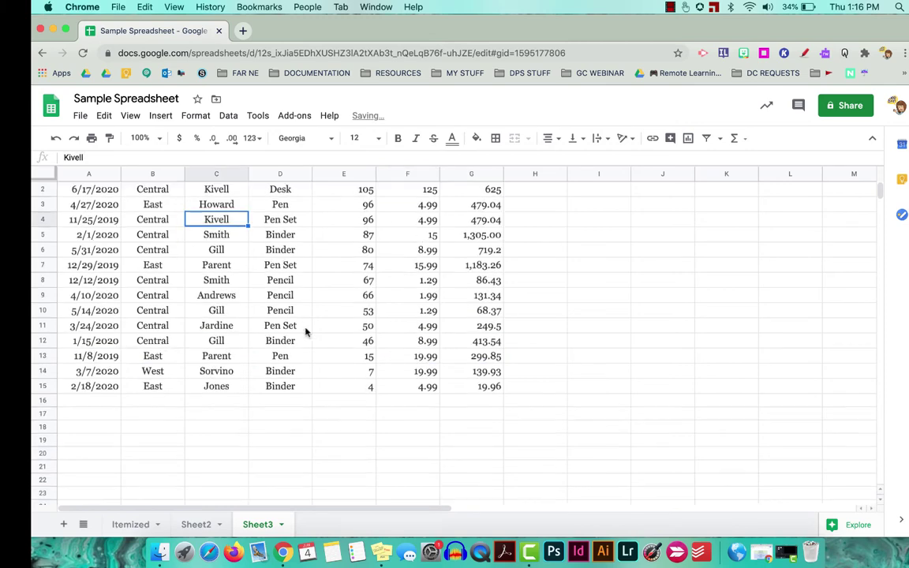
pyautogui.scroll(5, 307, 332)
pyautogui.scroll(-4, 306, 332)
pyautogui.scroll(4, 306, 332)
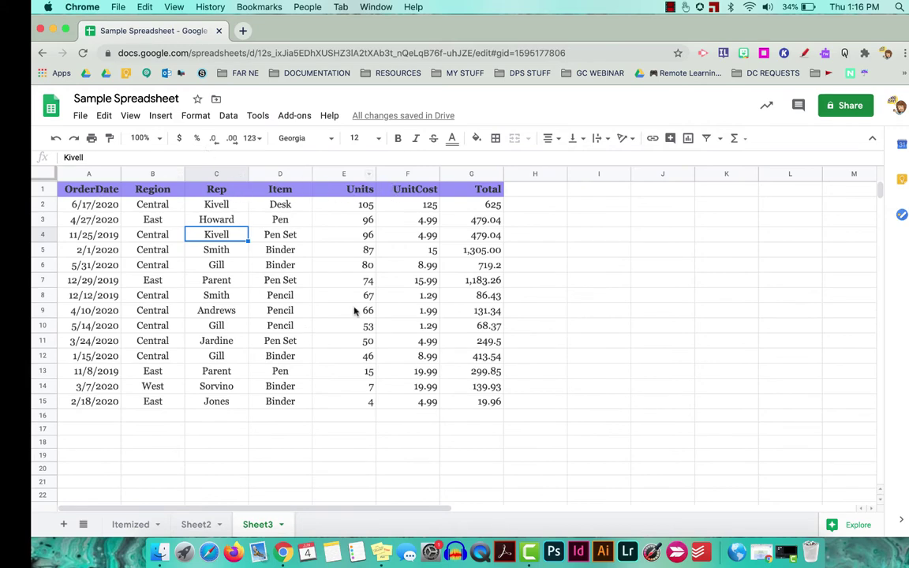
pyautogui.scroll(-3, 356, 309)
pyautogui.scroll(3, 354, 311)
# - Freeze 1 row so the header stays fixed while the data scrolls
pyautogui.click(131, 117)
pyautogui.moveTo(144, 139)
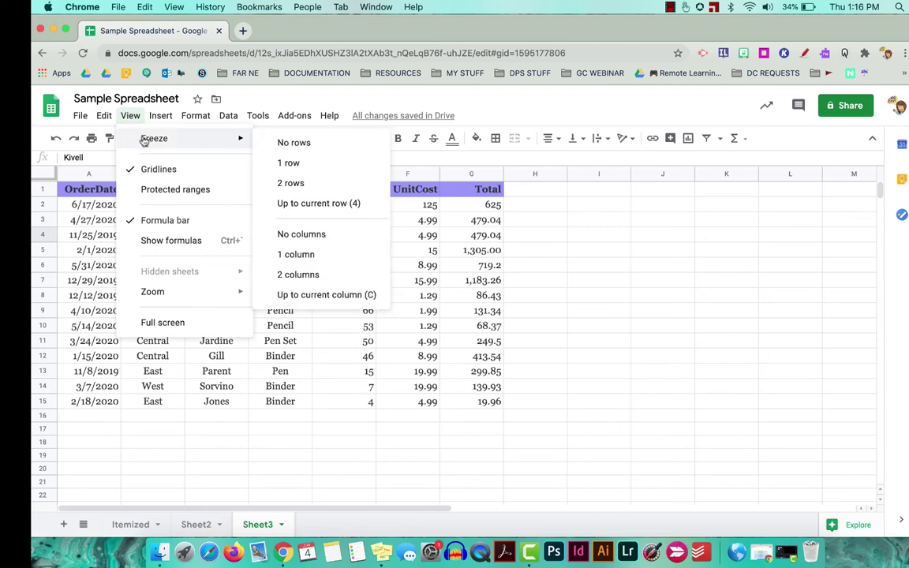
pyautogui.click(298, 163)
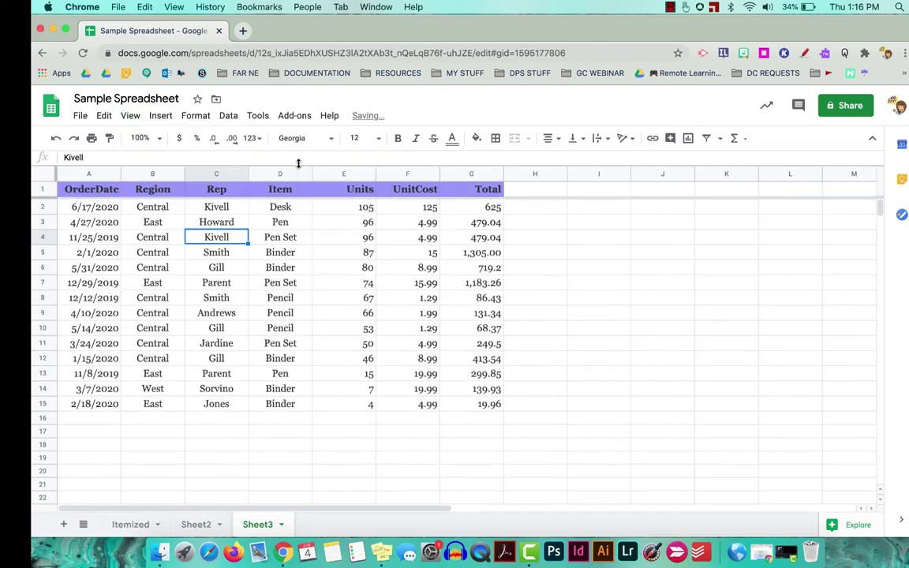
pyautogui.scroll(-3, 266, 368)
pyautogui.scroll(1, 265, 369)
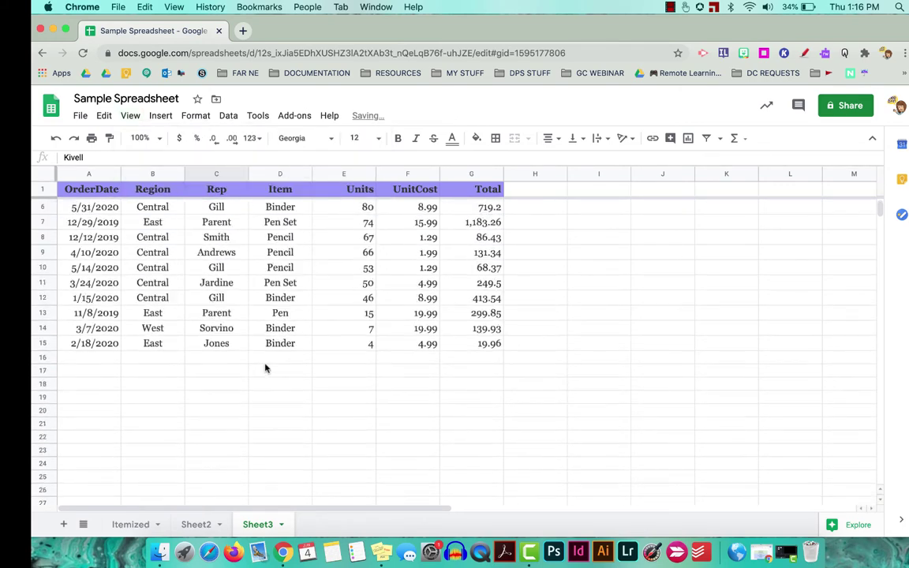
pyautogui.scroll(-3, 266, 368)
pyautogui.scroll(4, 266, 369)
pyautogui.scroll(-1, 265, 368)
pyautogui.scroll(1, 266, 368)
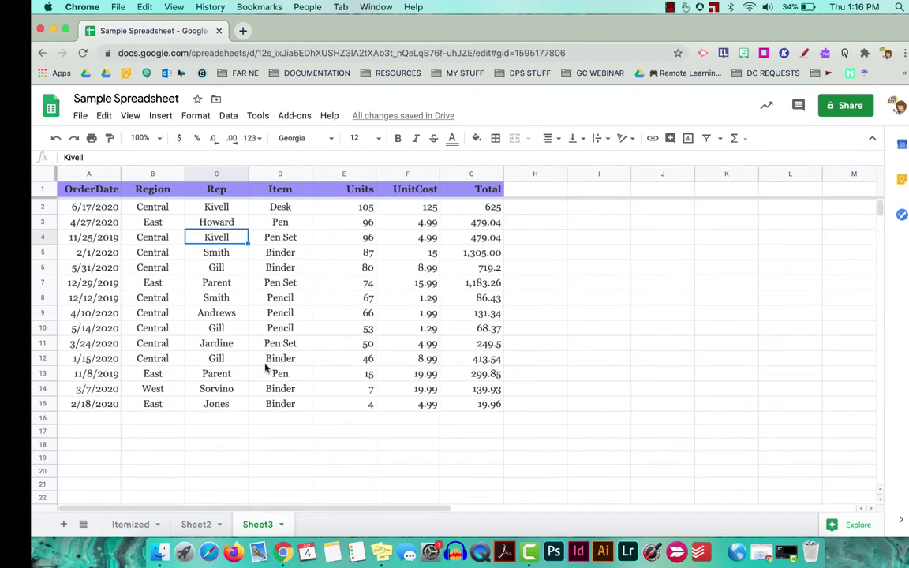
pyautogui.scroll(-4, 266, 368)
pyautogui.scroll(4, 266, 368)
# - Sort the sheet by Rep (column C) A→Z, then re-sort by Units (column E) Z→A
pyautogui.click(228, 116)
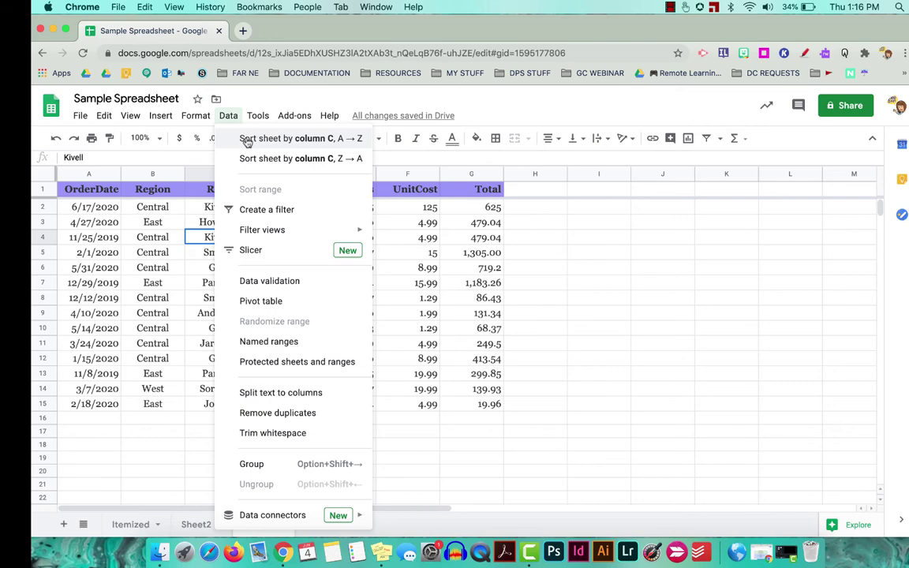
pyautogui.click(245, 139)
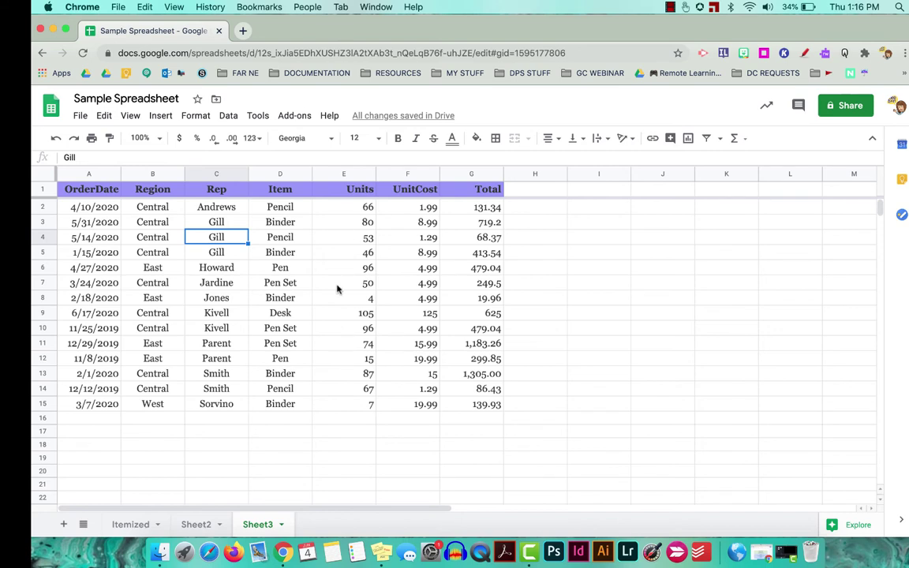
pyautogui.click(333, 255)
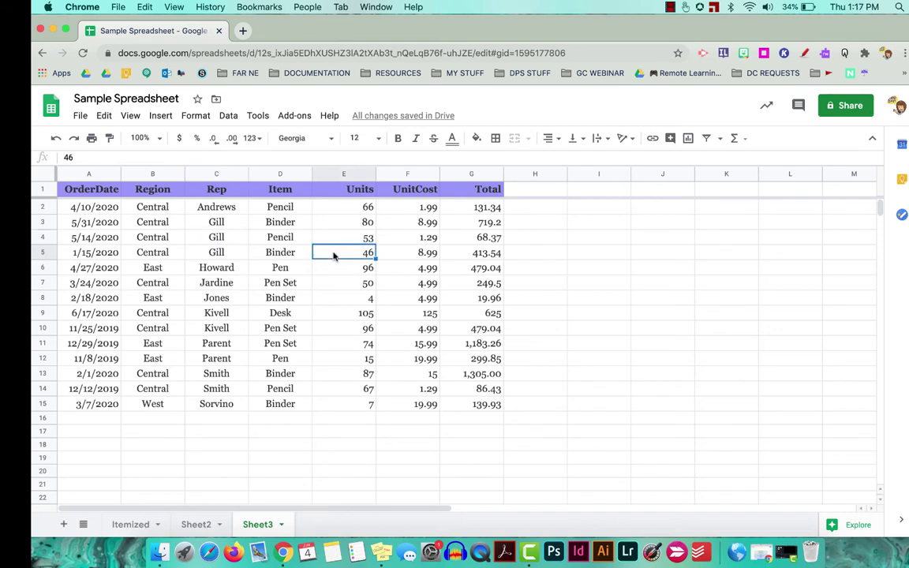
pyautogui.click(229, 117)
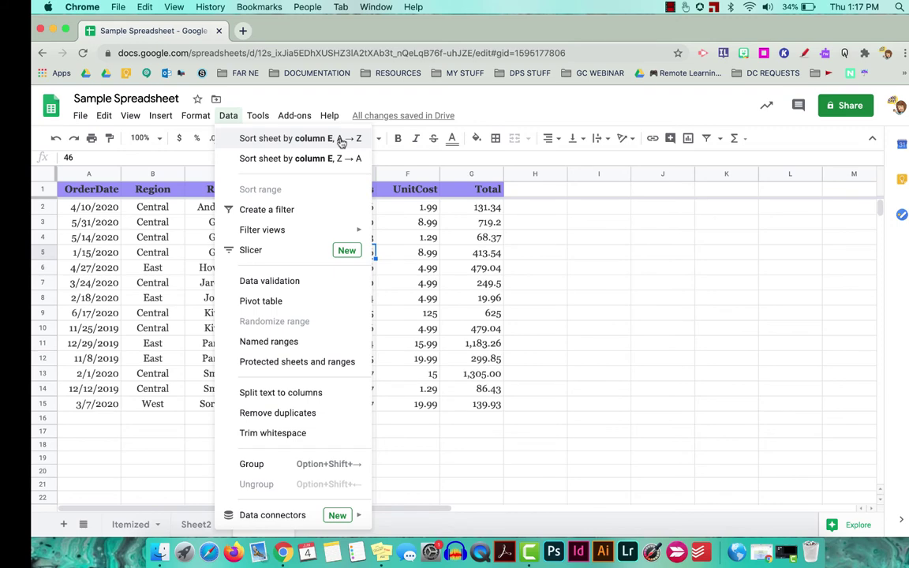
pyautogui.click(300, 160)
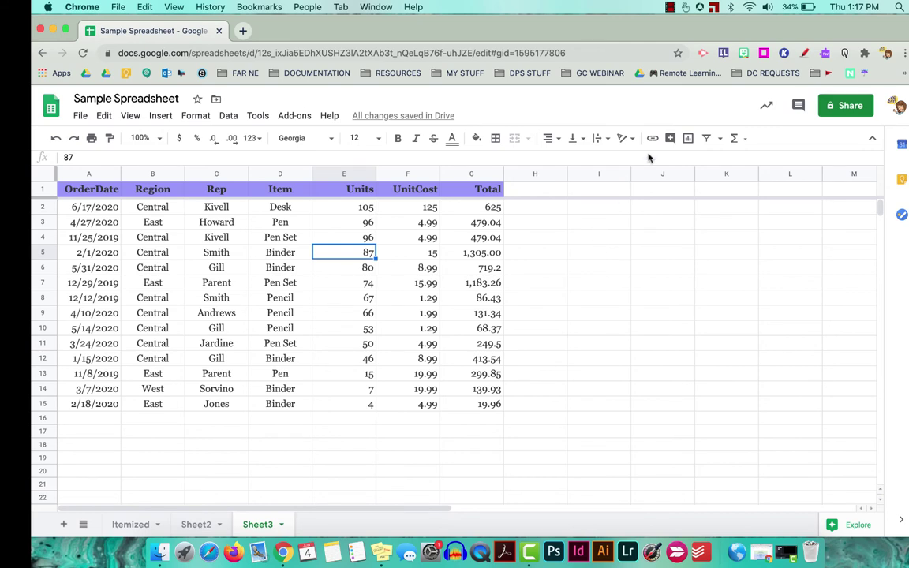
pyautogui.click(670, 7)
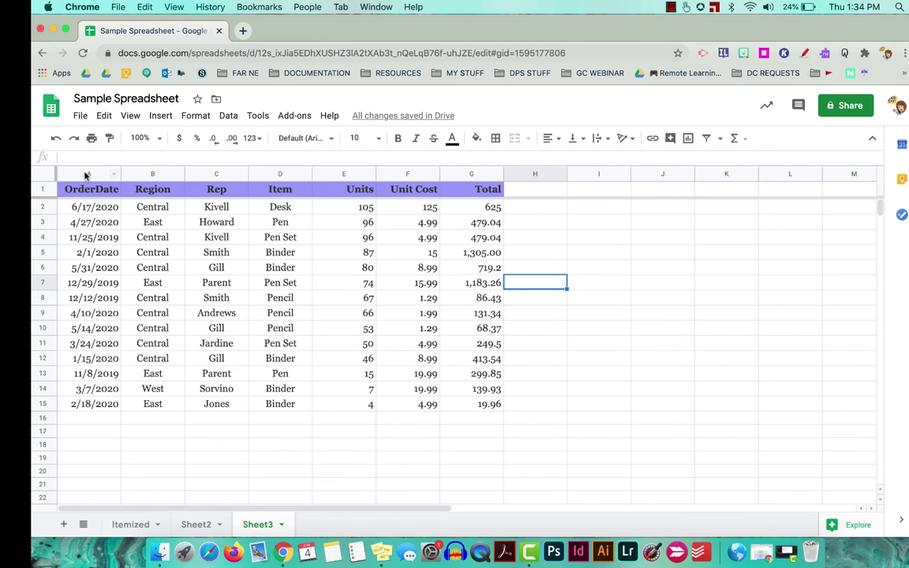
# - Select the entire Sheet3 and turn on a filter across its header row
pyautogui.click(43, 175)
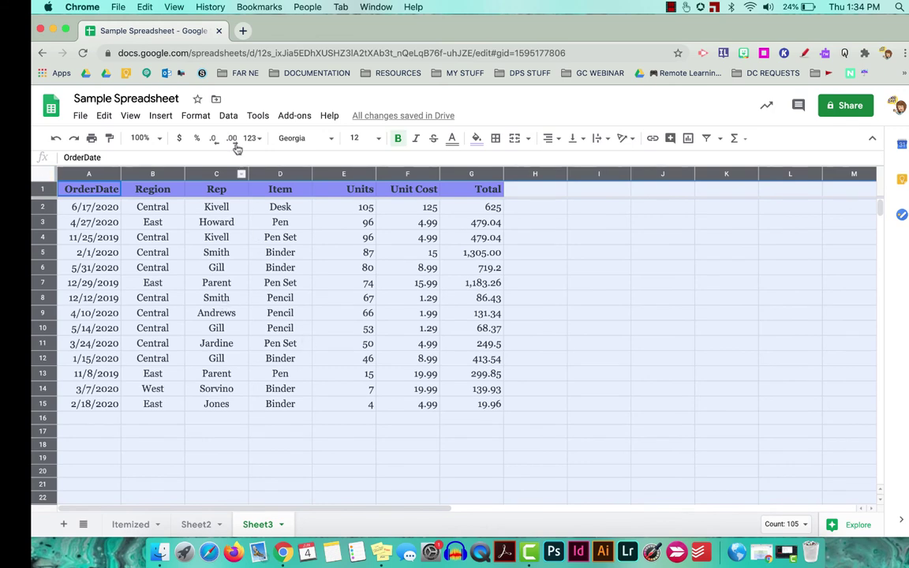
pyautogui.click(228, 116)
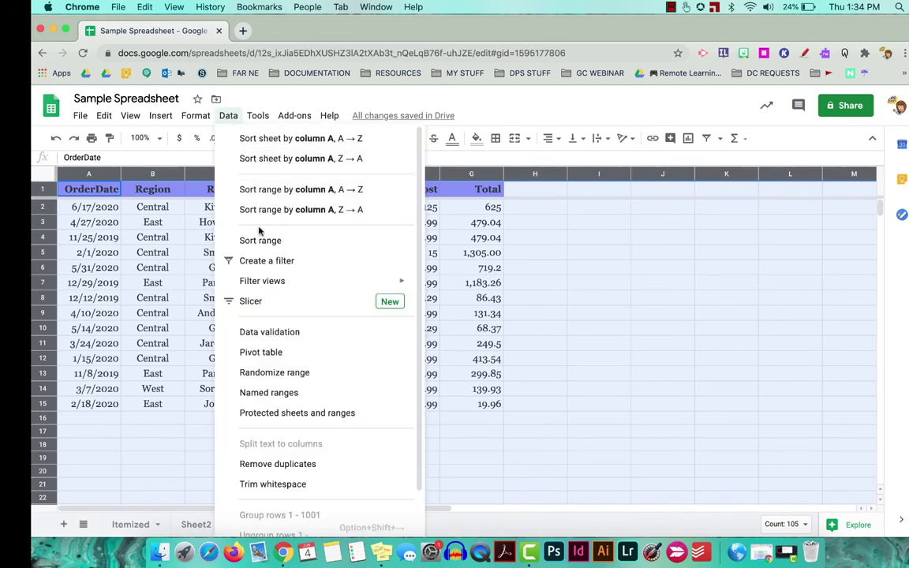
pyautogui.click(277, 263)
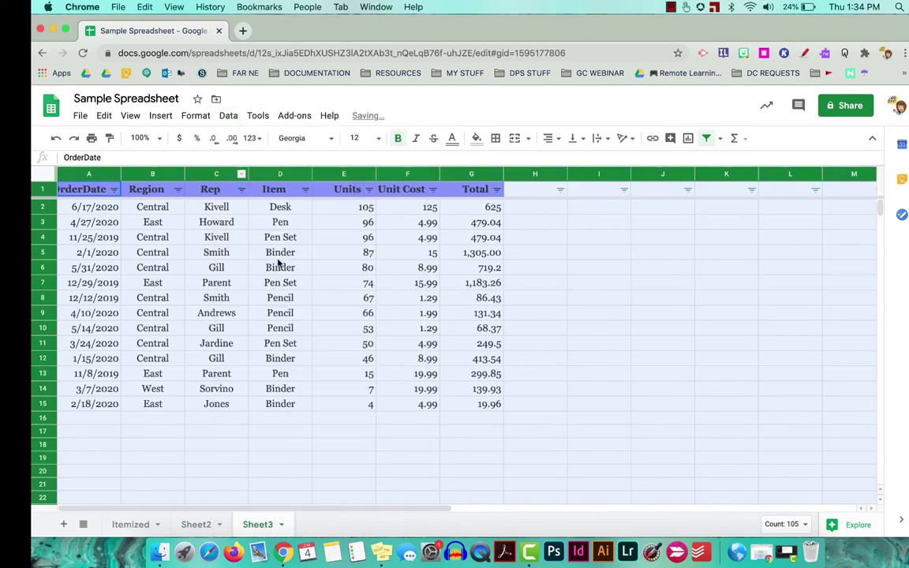
# - Filter the Region column to show only the Central region's rows
pyautogui.click(544, 335)
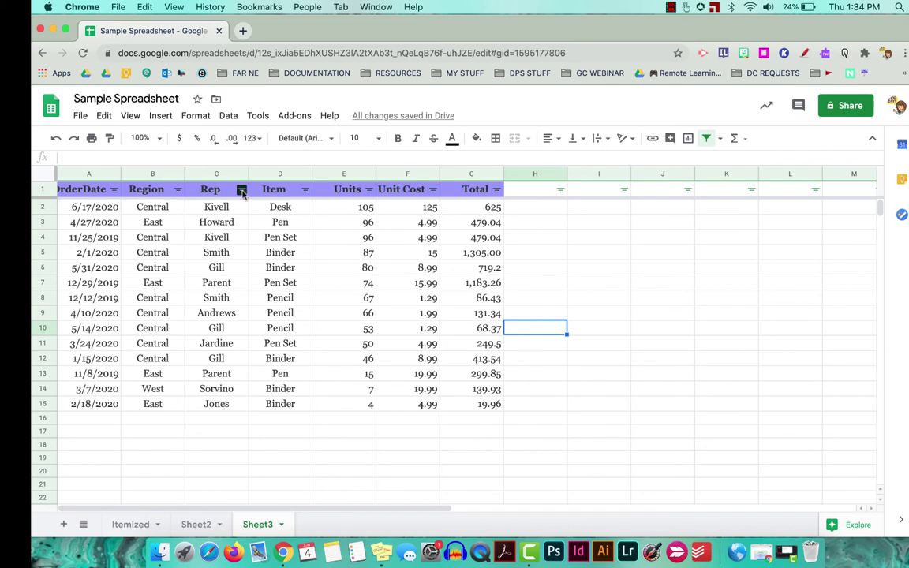
pyautogui.click(177, 190)
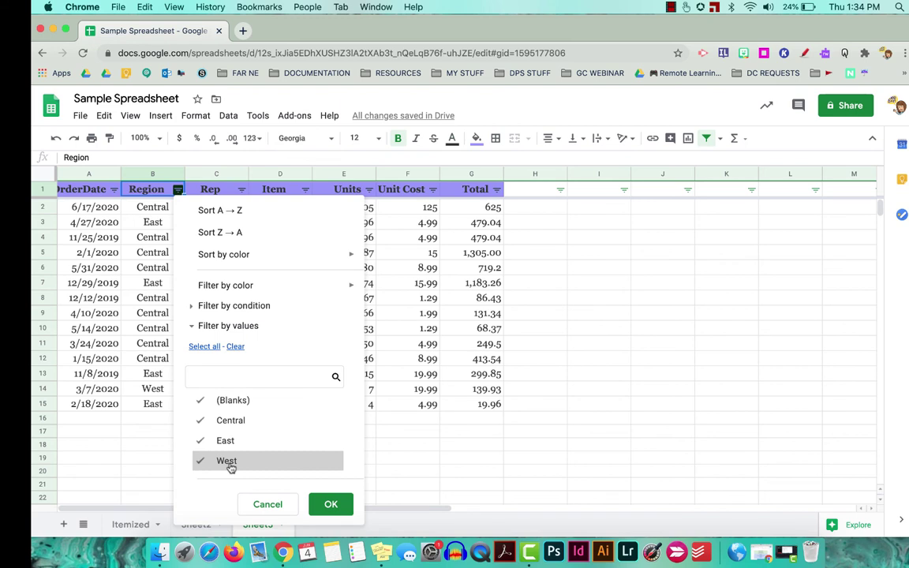
pyautogui.click(235, 346)
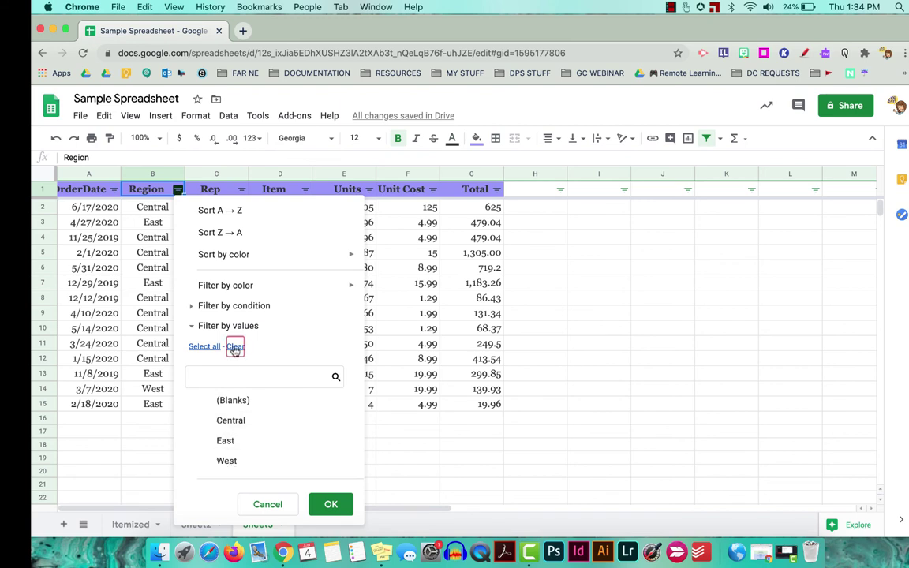
pyautogui.click(227, 426)
pyautogui.click(329, 504)
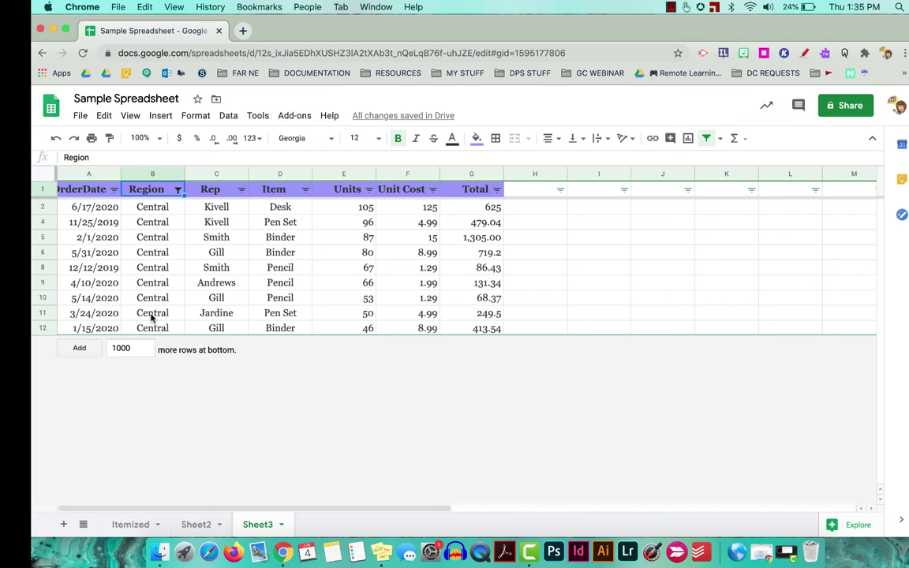
# - Filter the Rep column to a single rep, leaving only their Desk and Pen Set orders
pyautogui.click(241, 190)
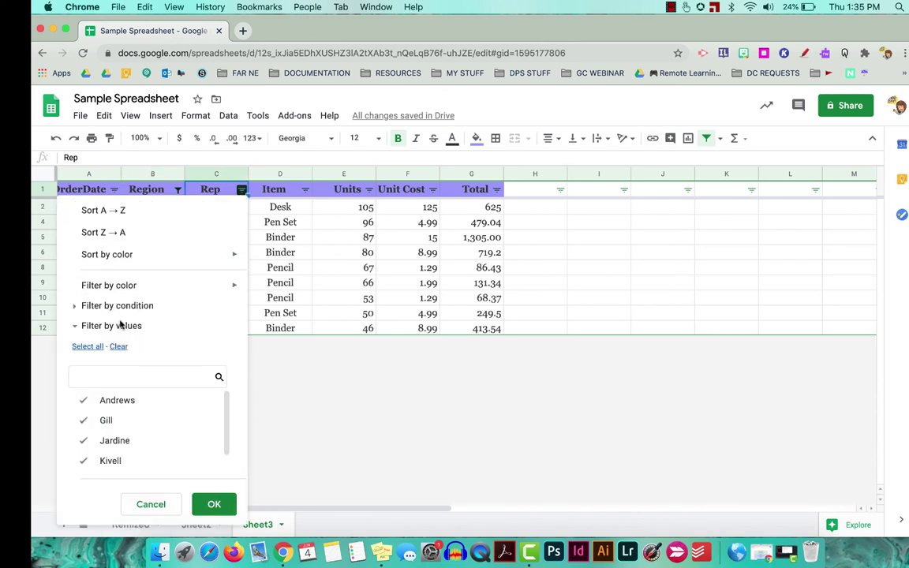
pyautogui.click(116, 347)
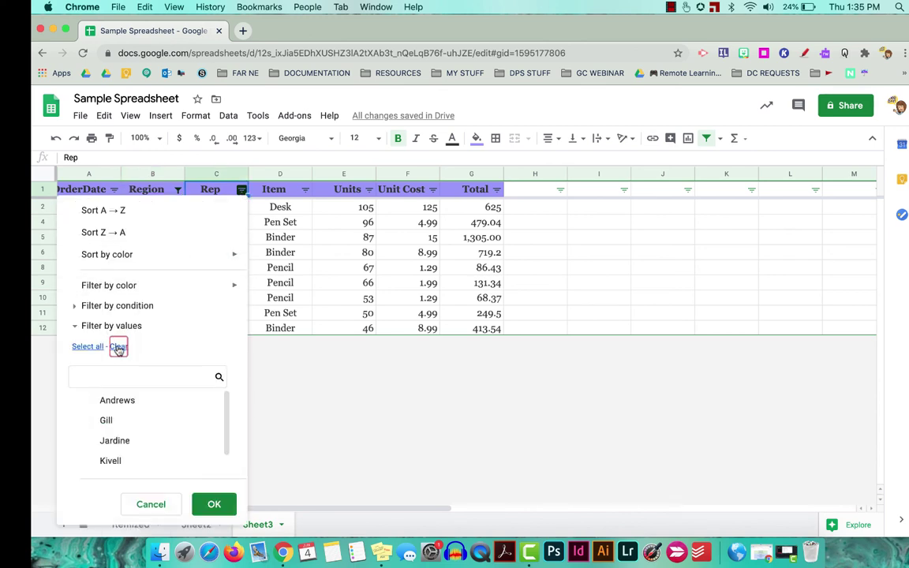
pyautogui.click(112, 462)
pyautogui.click(215, 505)
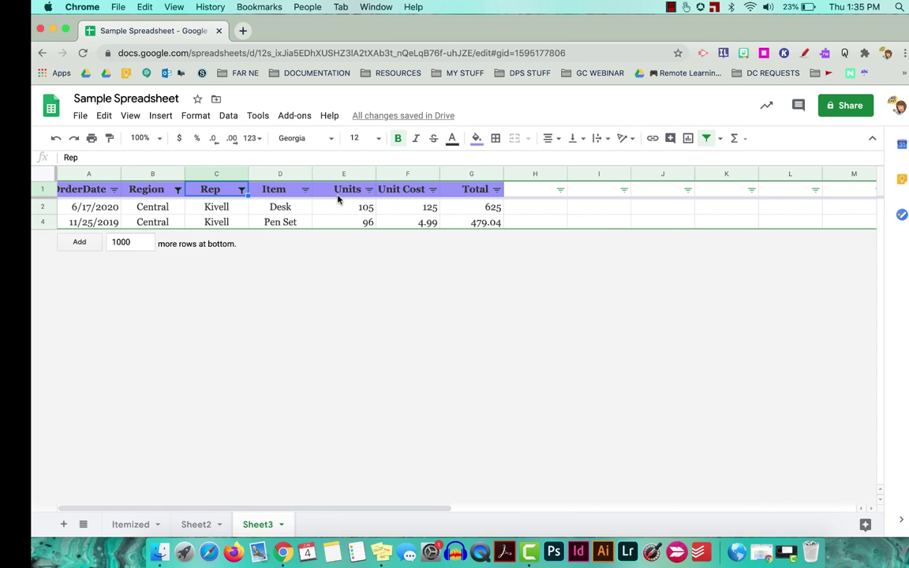
# - Turn off the Sheet3 filter so all 14 order rows show again
pyautogui.click(227, 117)
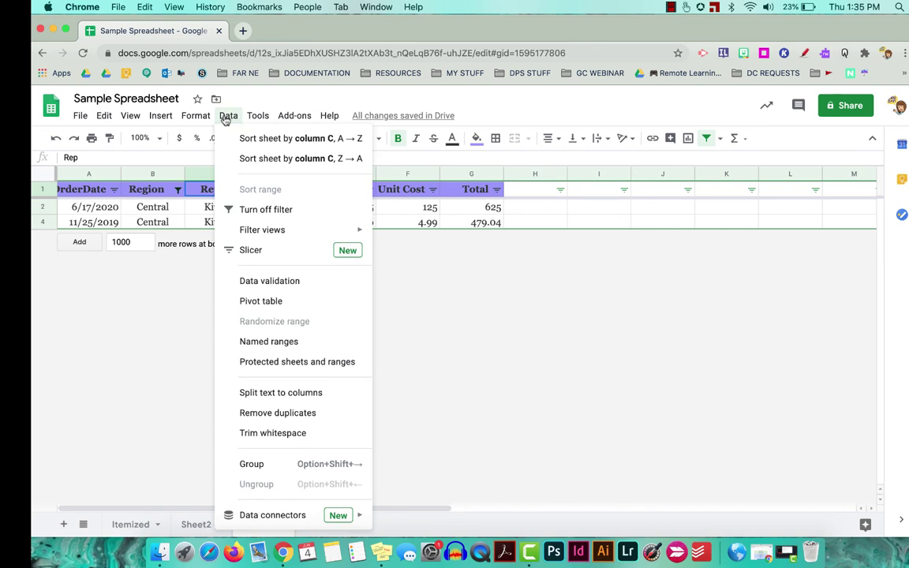
pyautogui.click(241, 209)
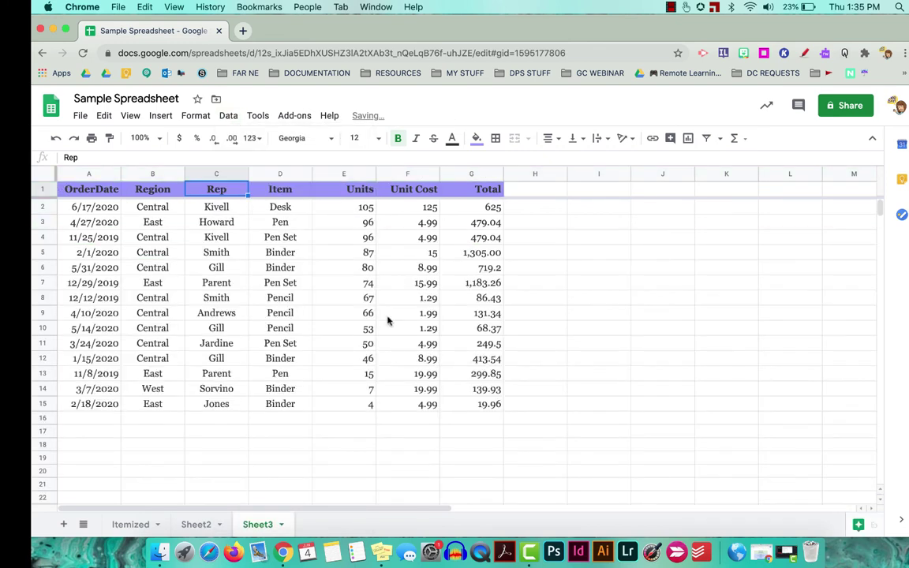
pyautogui.click(549, 387)
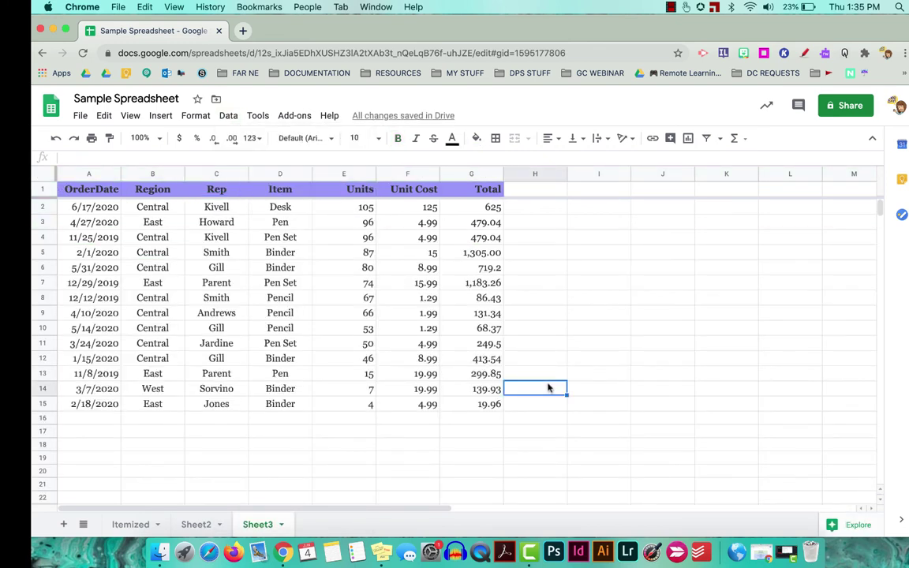